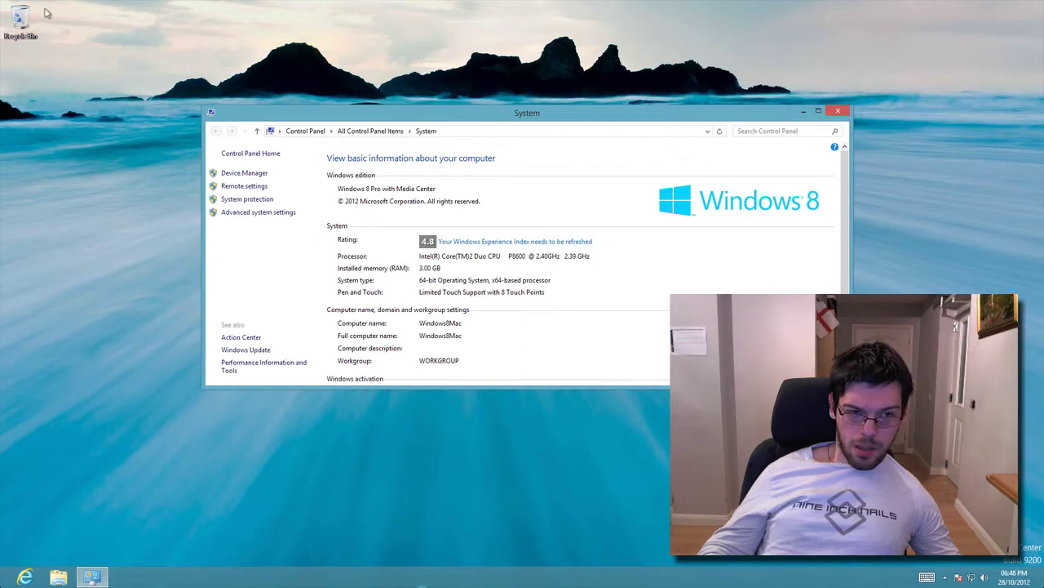
- Switch back to Internet Explorer's Windows 8 feature packs page
left_click(14, 20)
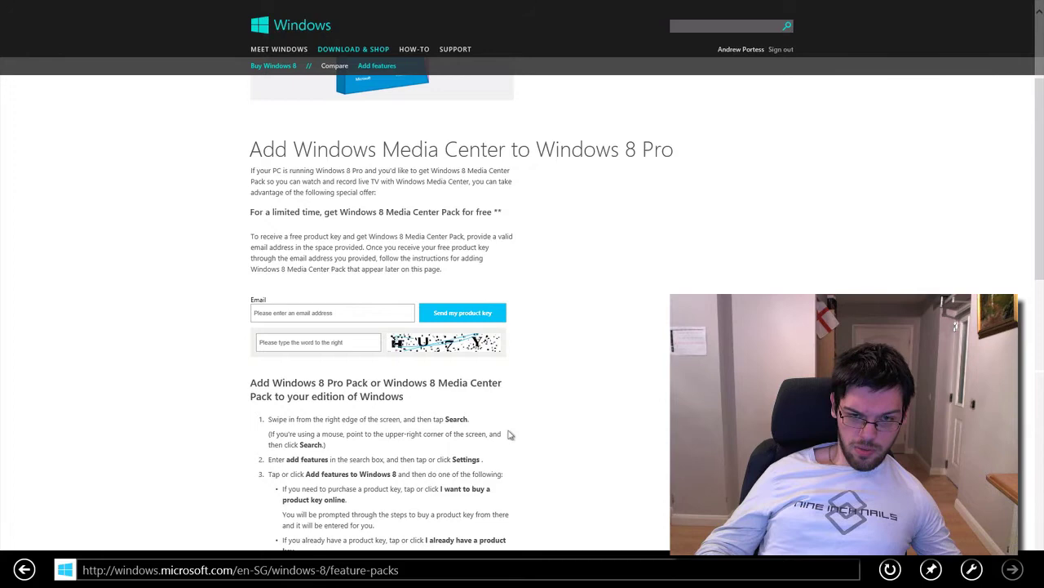
scroll(496, 299, "down", 5)
scroll(496, 300, "up", 8)
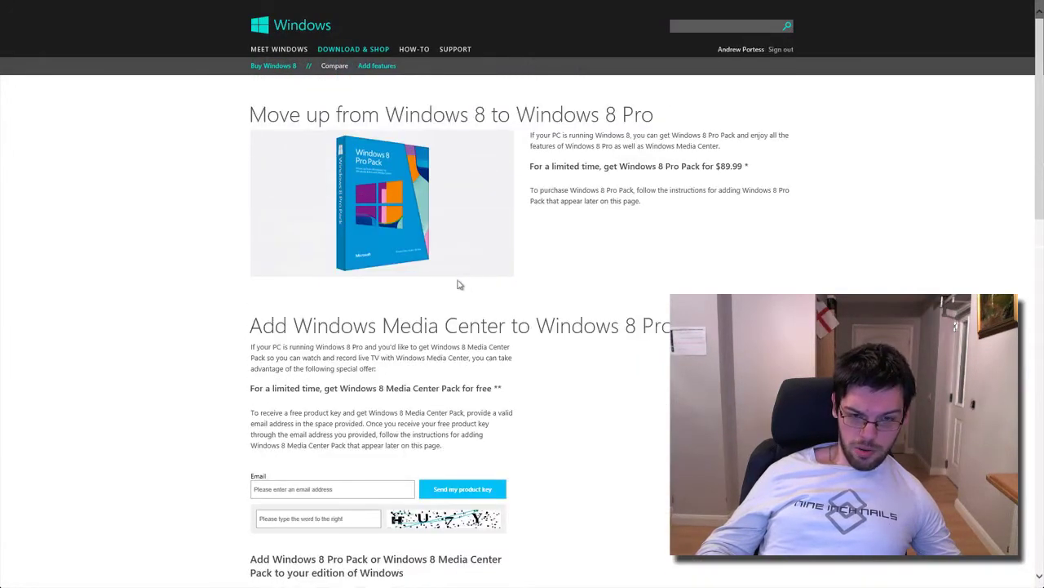
scroll(359, 303, "down", 2)
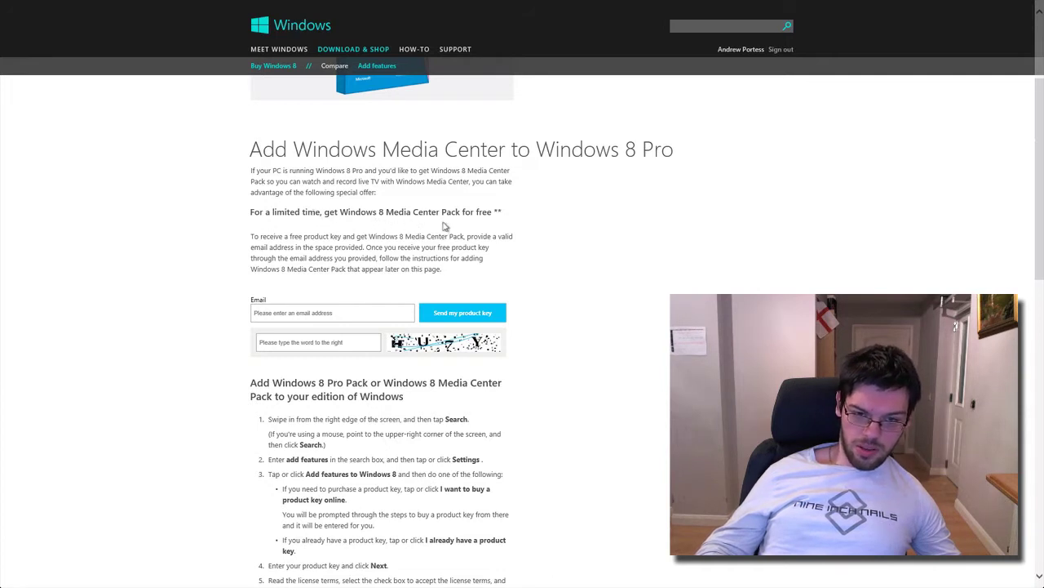
scroll(302, 325, "down", 2)
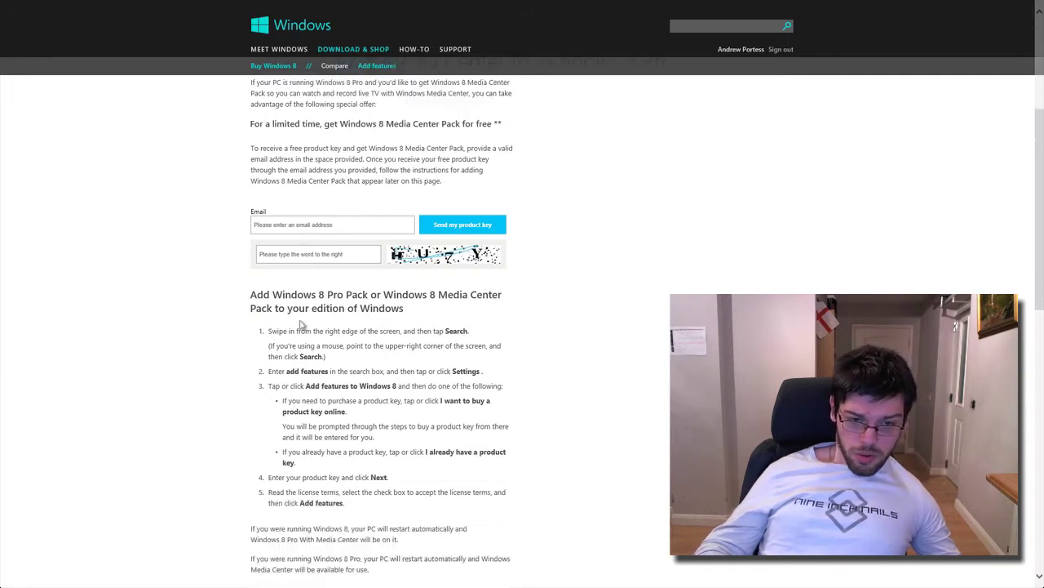
scroll(301, 325, "down", 2)
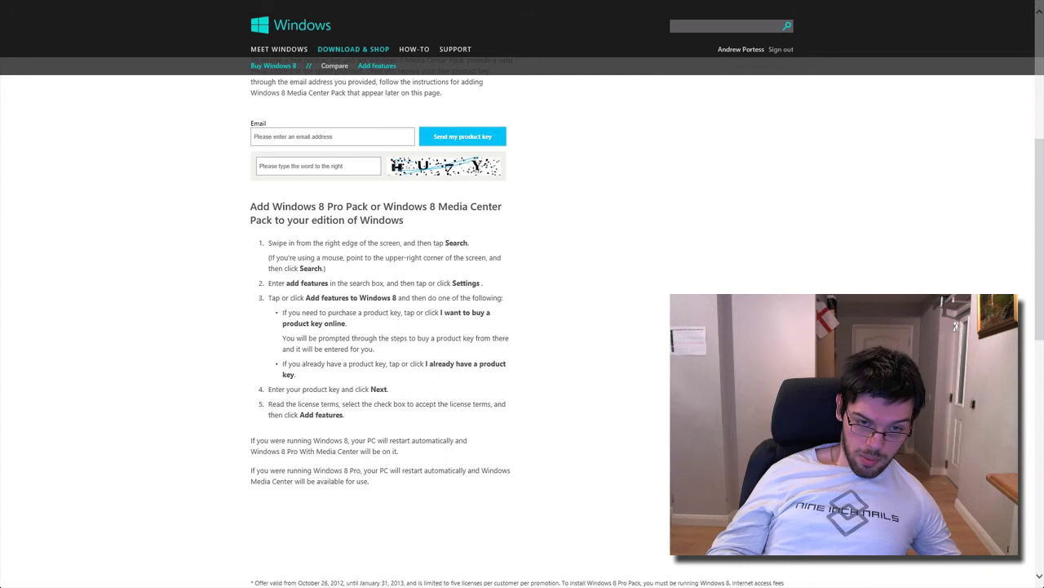
mouse_move(1043, 587)
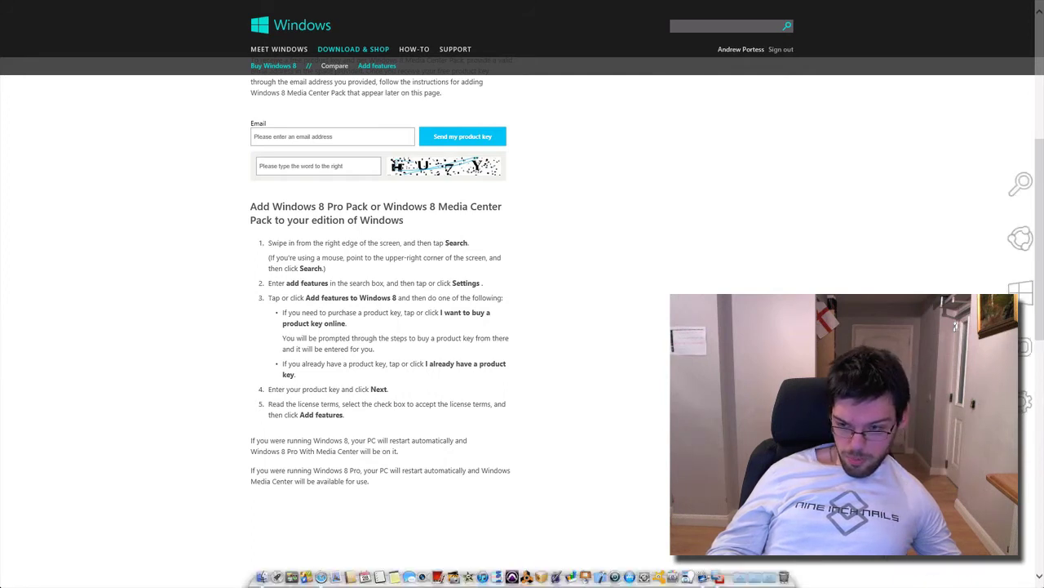
mouse_move(1043, 457)
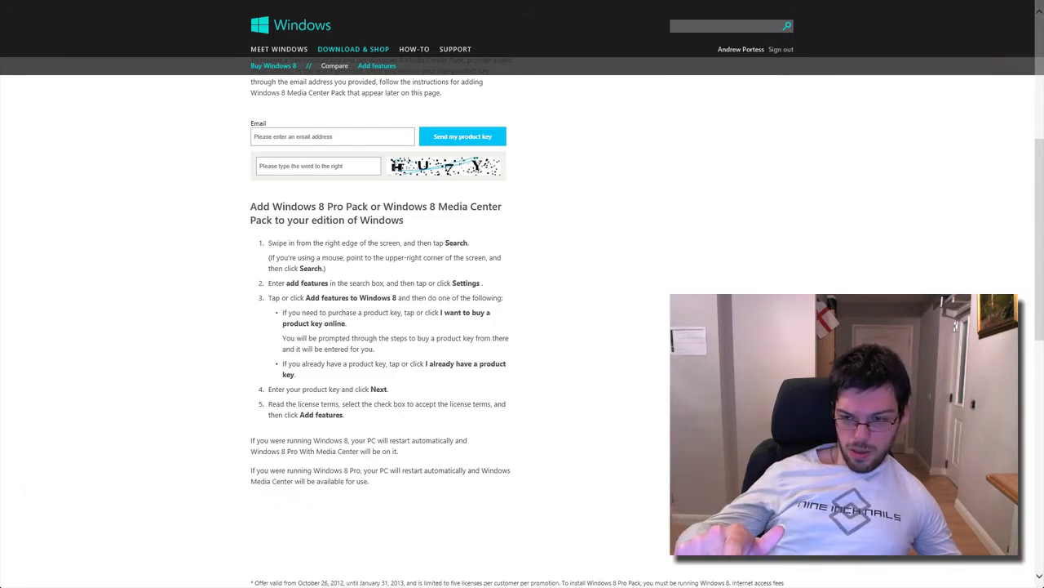
- Open the Search charm and enter 'add features' as the query
mouse_move(1039, 578)
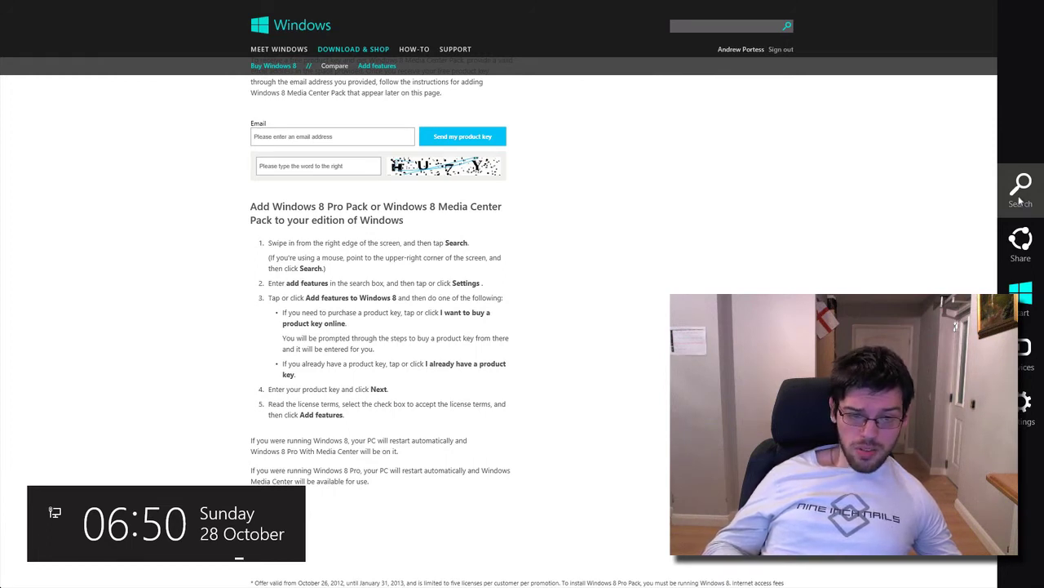
left_click(1020, 189)
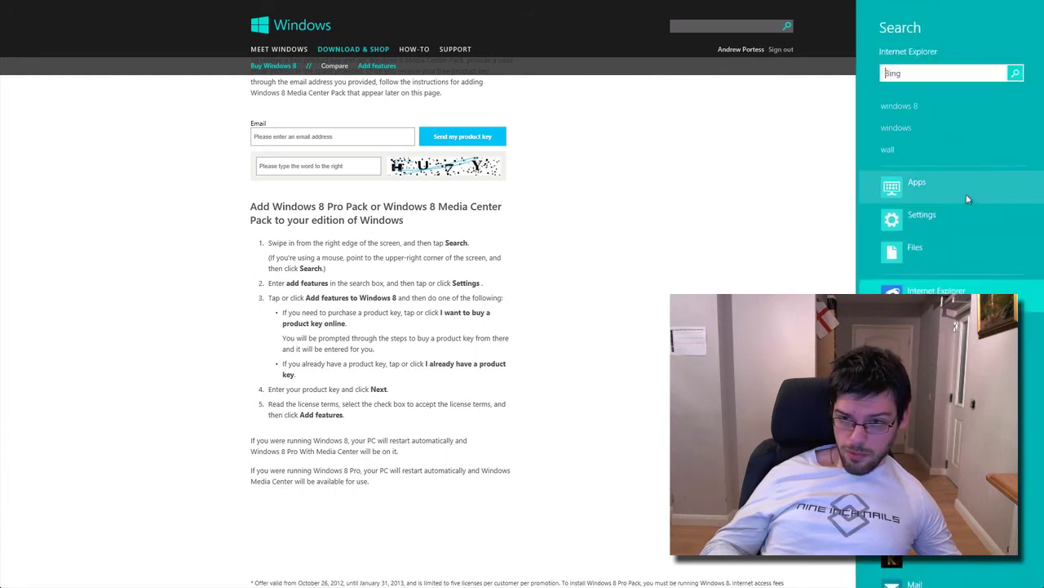
type("ad")
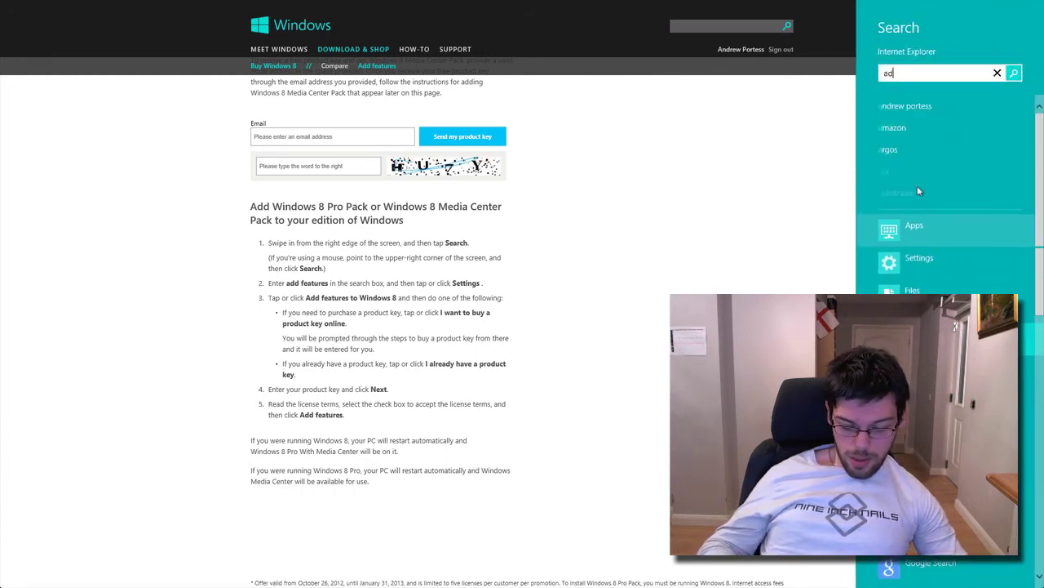
type("d fr")
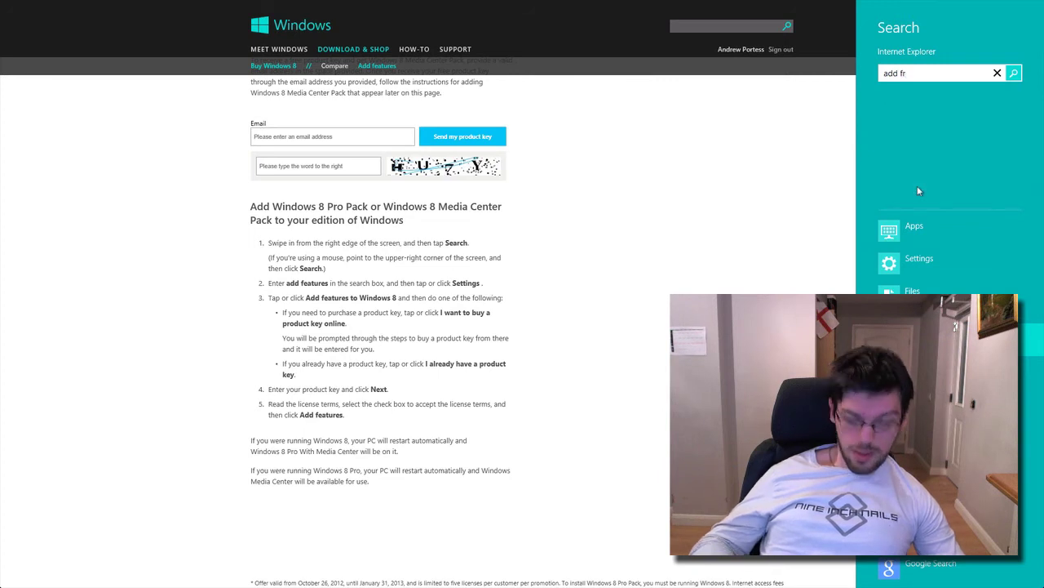
key("BackSpace")
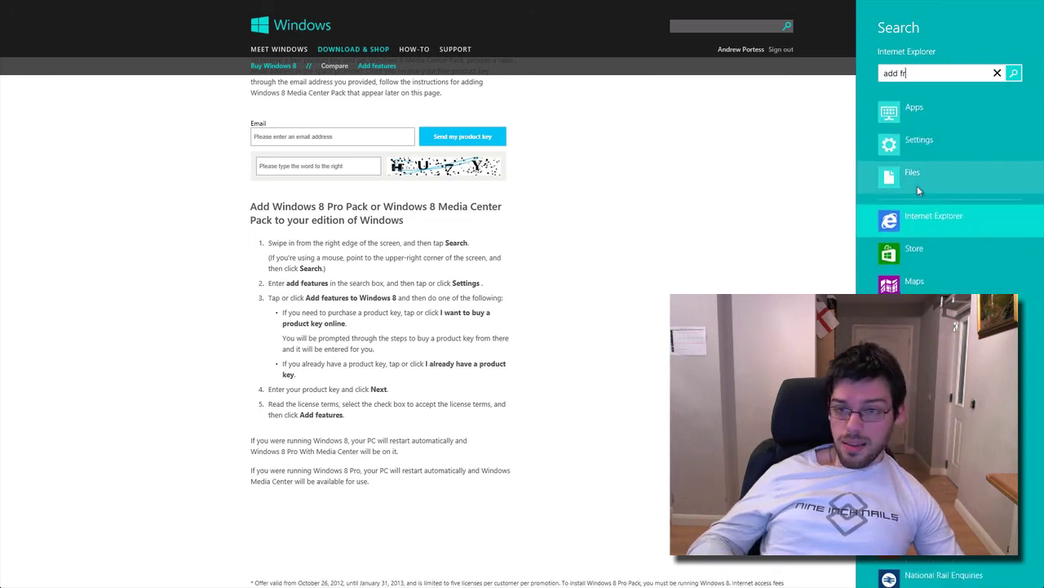
type("eature")
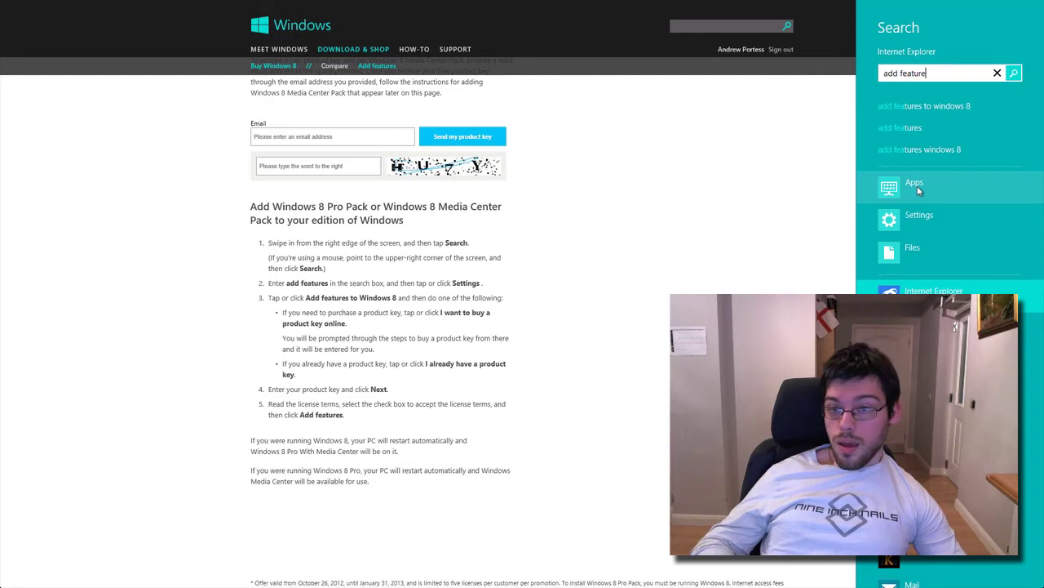
type("s")
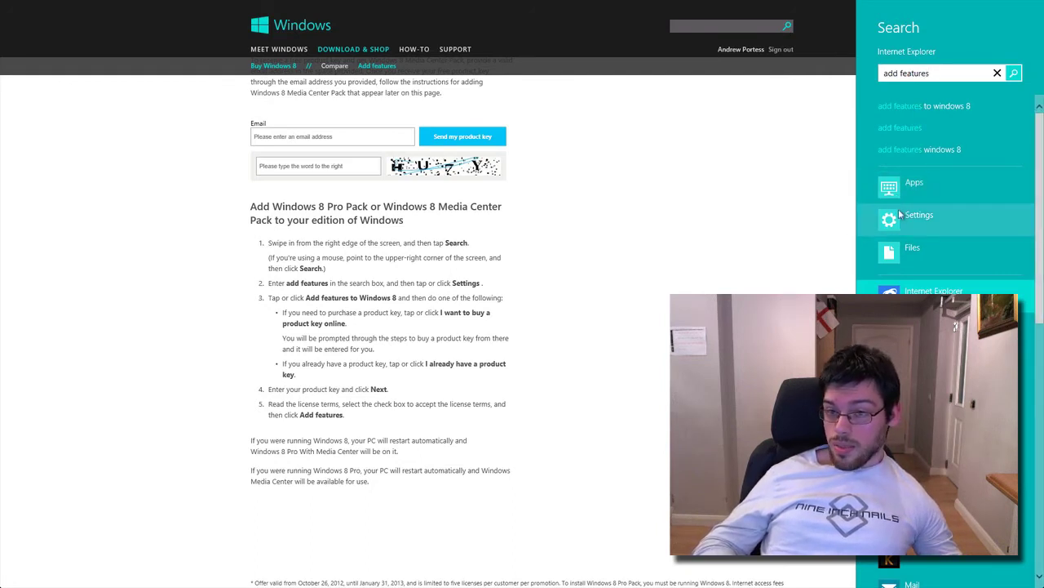
- Open 'Turn Windows features on or off' from the Settings results, then close Windows Features
left_click(900, 213)
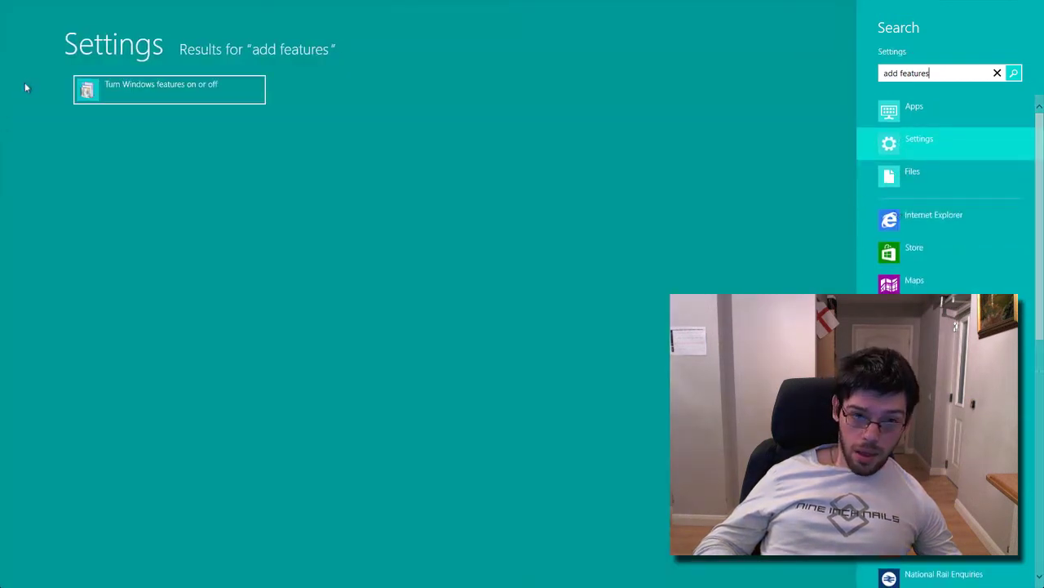
left_click(108, 97)
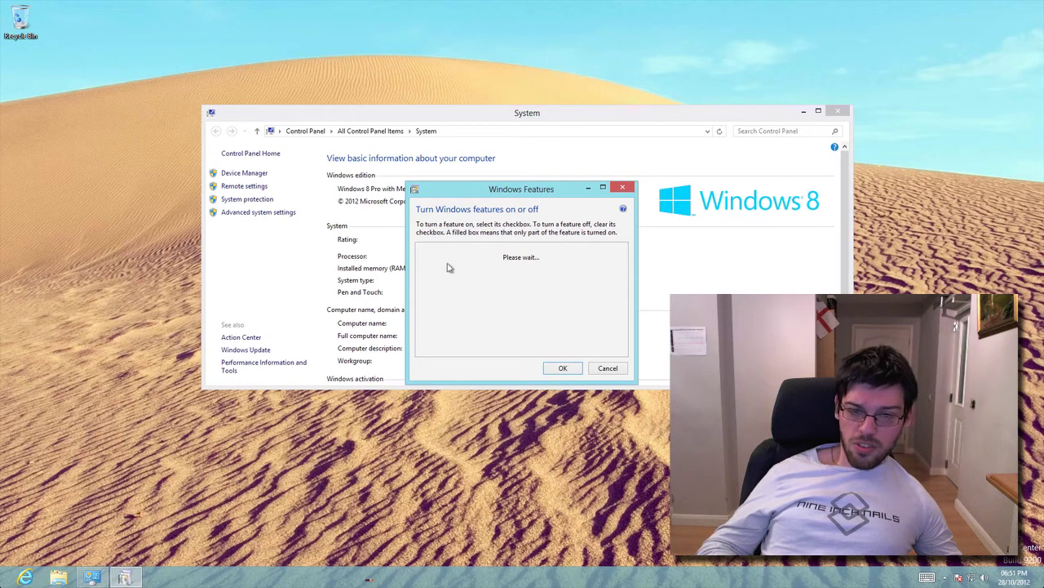
left_click(622, 189)
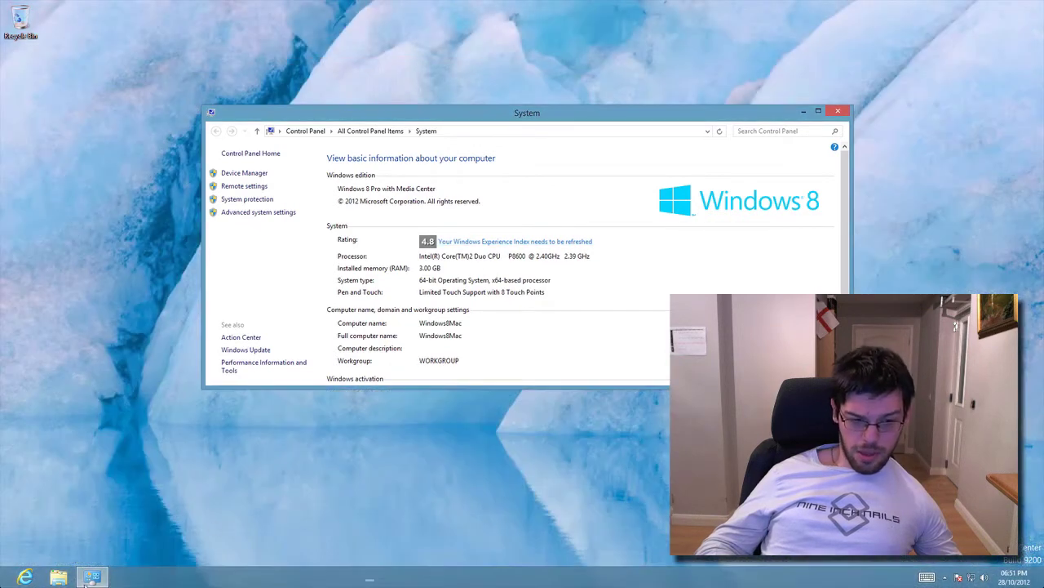
- Return to Internet Explorer and scroll the feature-packs page to the Media Center Pack steps
left_click(5, 8)
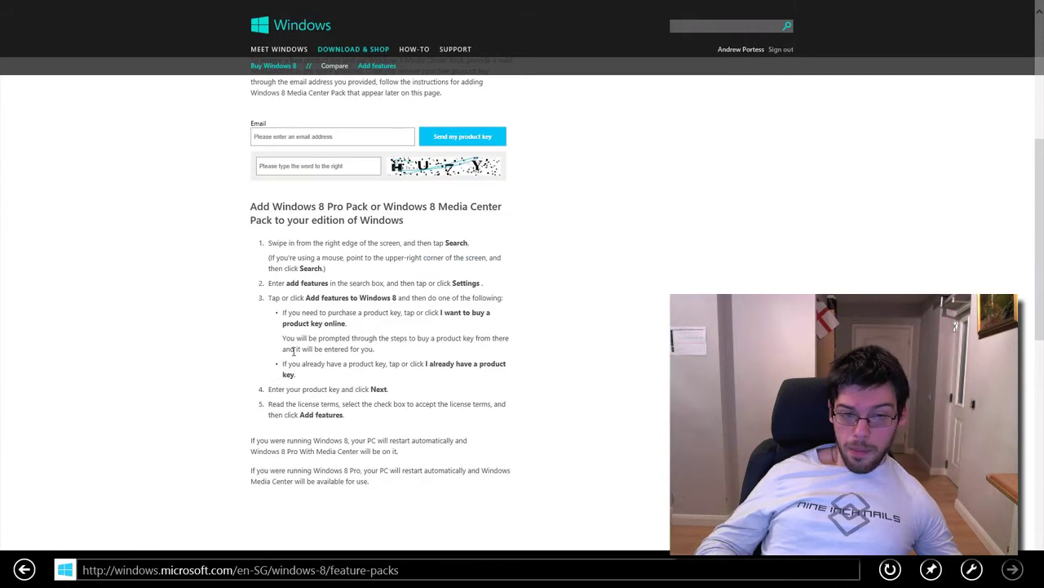
scroll(285, 359, "down", 2)
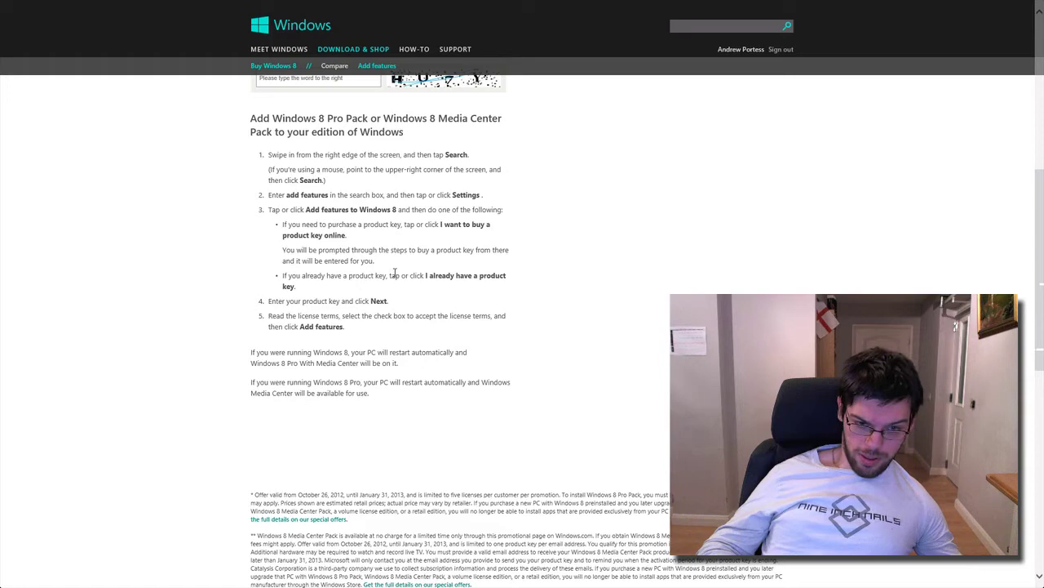
scroll(362, 254, "up", 1)
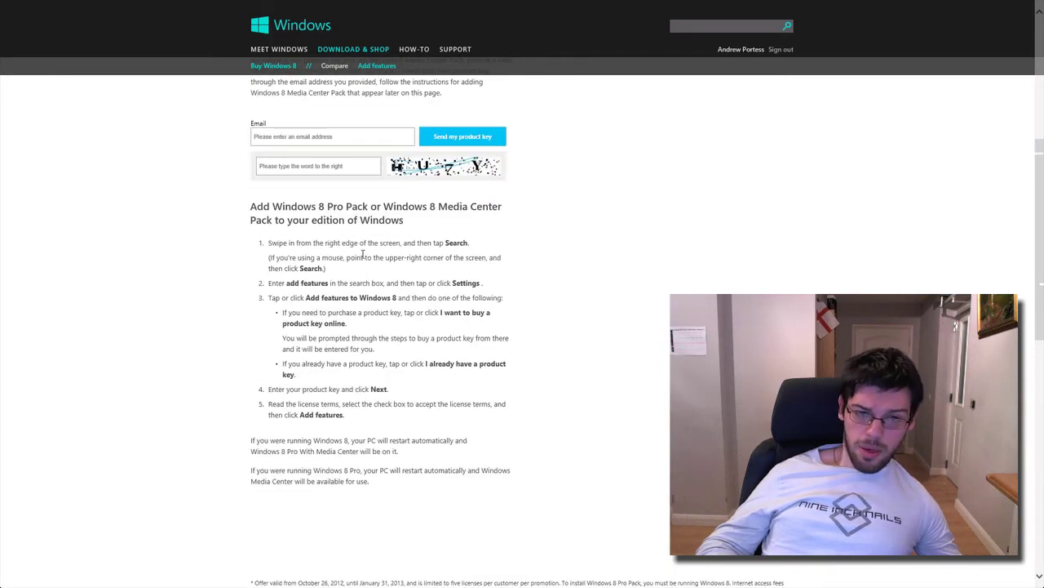
scroll(363, 254, "down", 1)
scroll(362, 255, "up", 2)
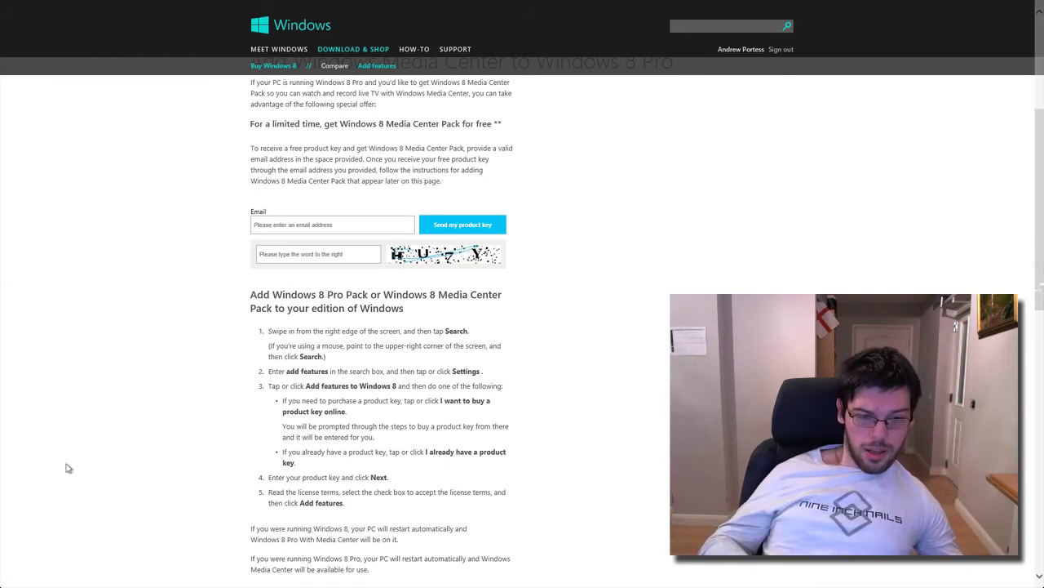
- From Start, open the Windows Media tile to show the edition as Windows 8 Pro with Media Center
left_click(8, 580)
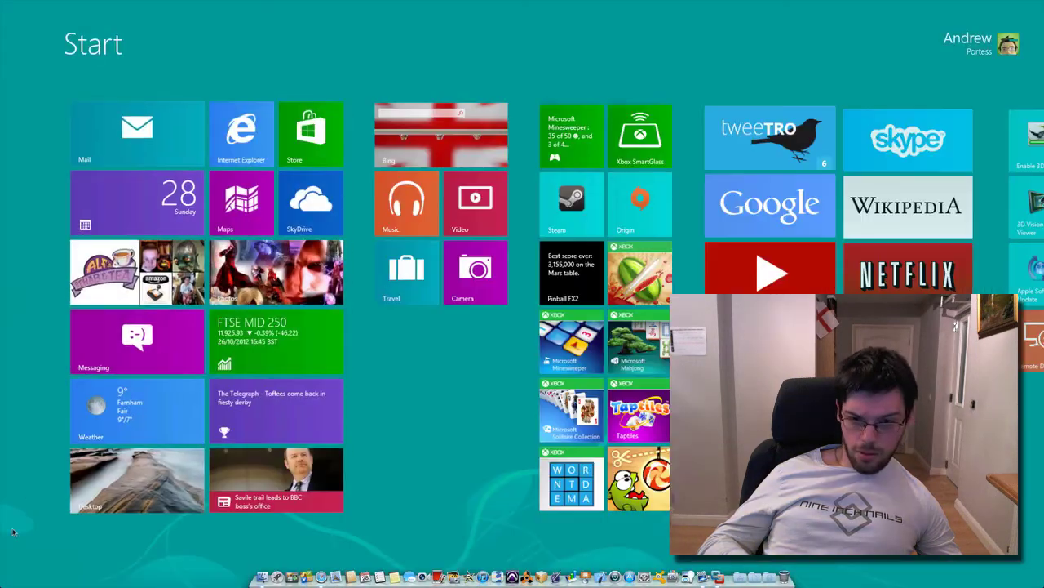
scroll(172, 322, "down", 3)
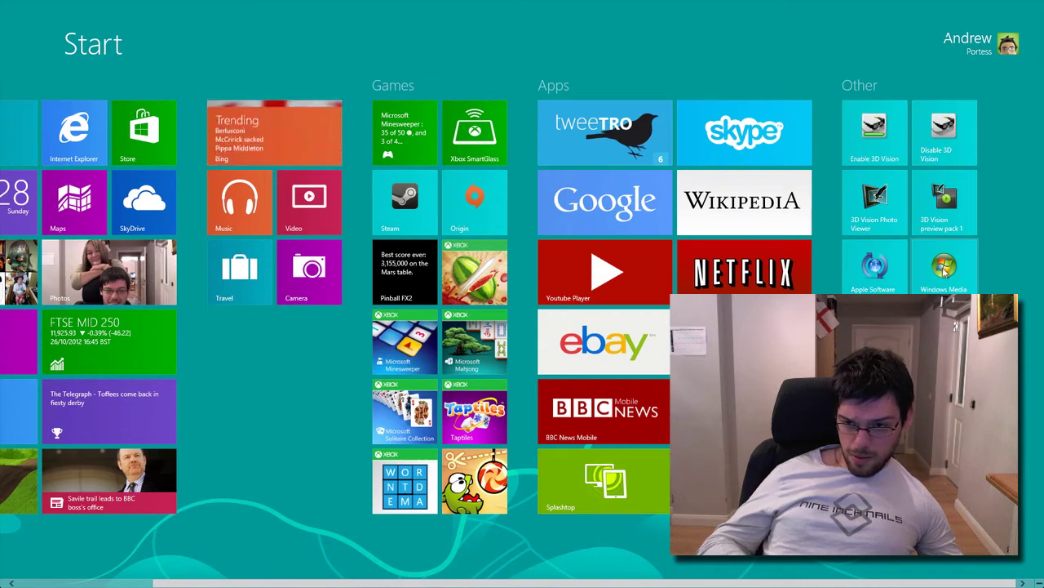
left_click(943, 268)
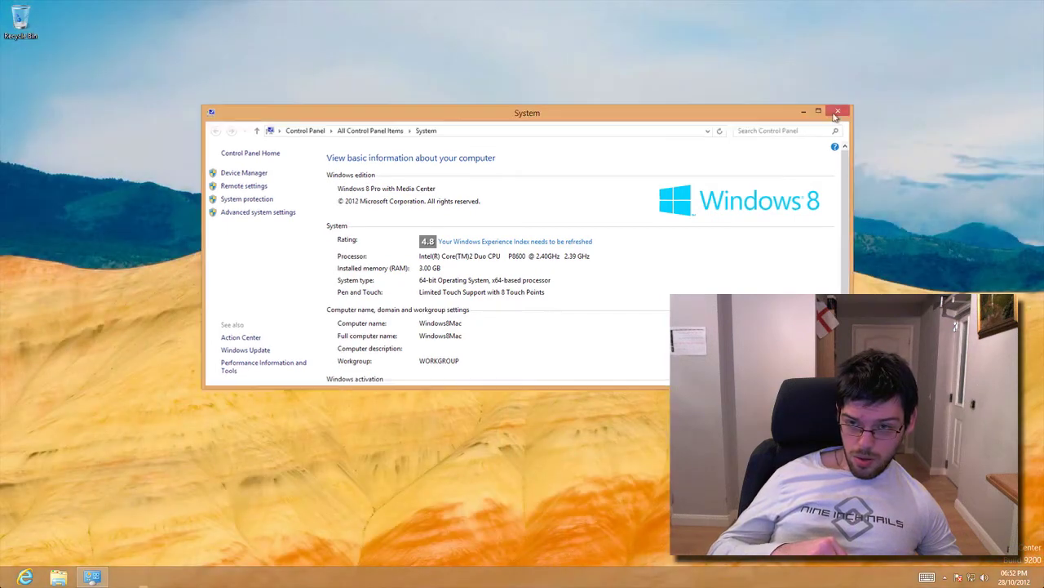
- Close the System window and launch Windows Media Center from the Start screen
left_click(838, 111)
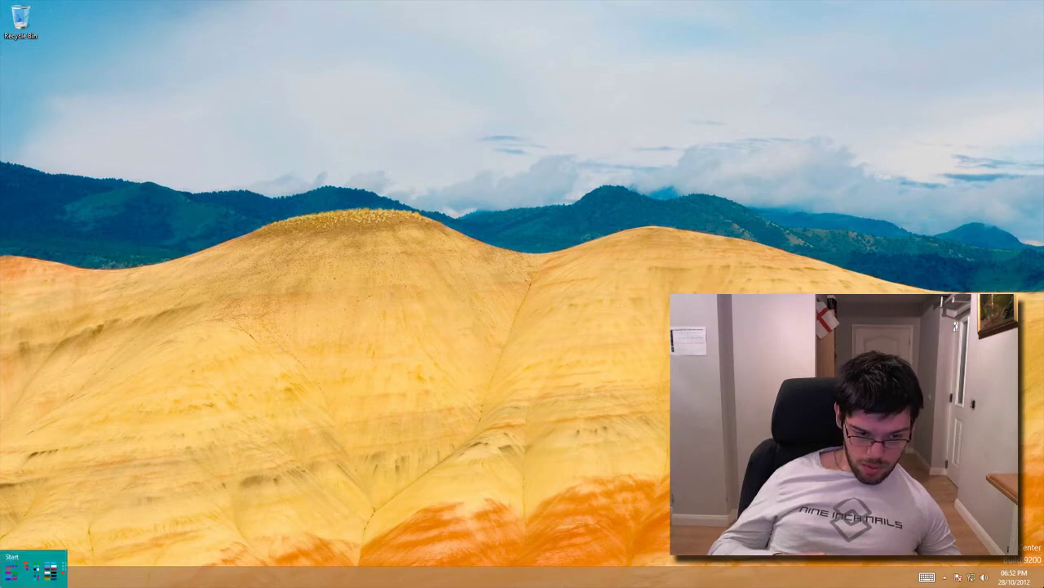
left_click(5, 583)
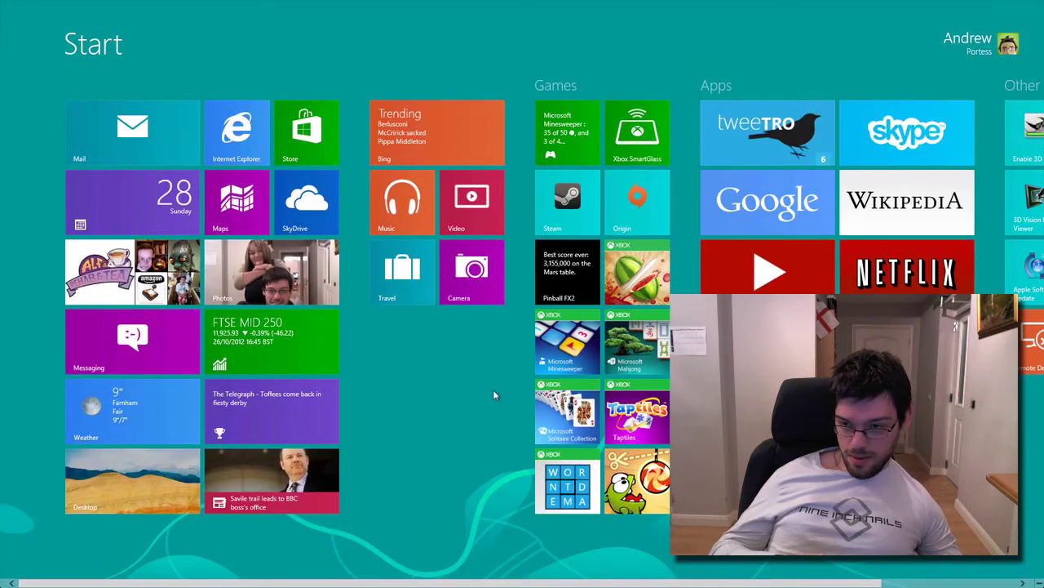
scroll(492, 389, "down", 2)
scroll(501, 395, "up", 2)
scroll(509, 404, "down", 2)
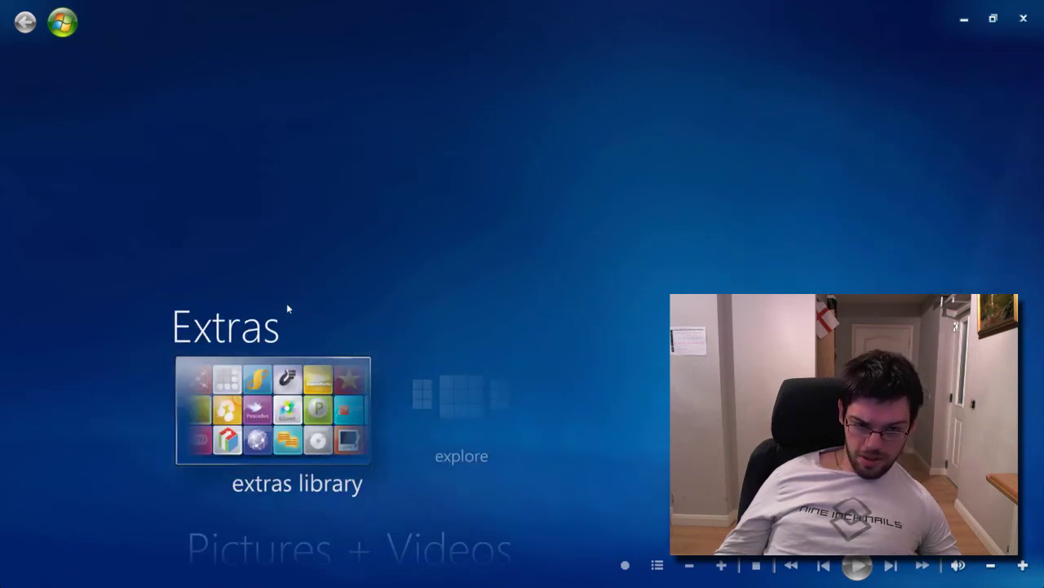
- Scroll the Media Center start menu from Extras to the Tasks row
scroll(286, 313, "up", 1)
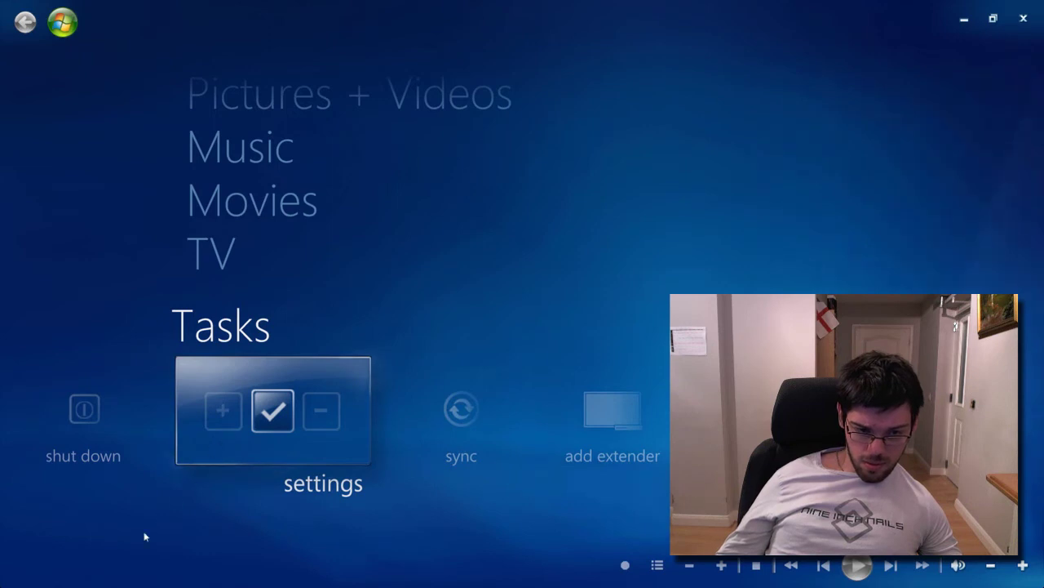
- In settings, view General > About > Software Version 6.2.9200.16384, then close the details
left_click(244, 425)
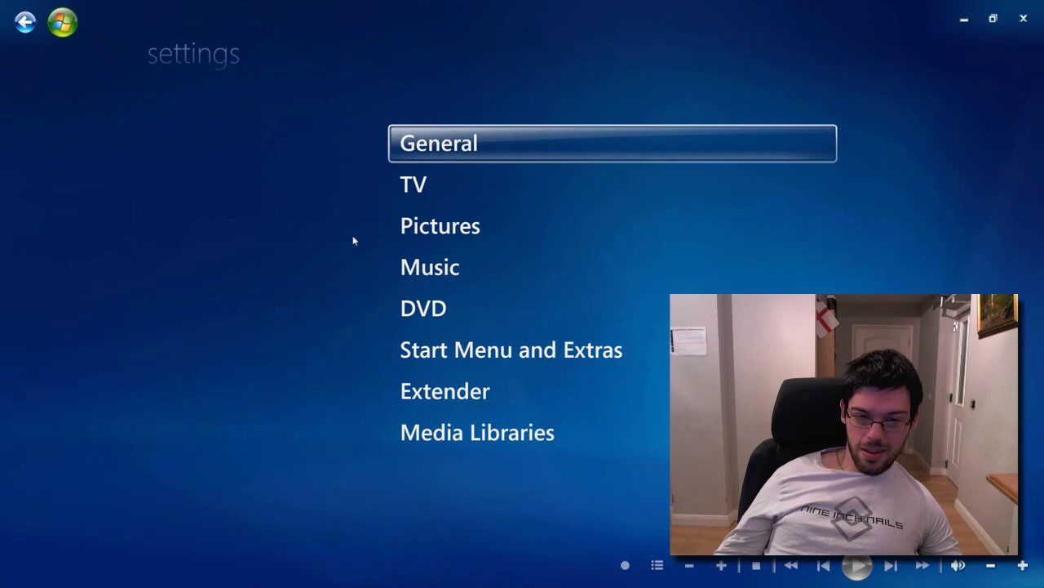
left_click(425, 142)
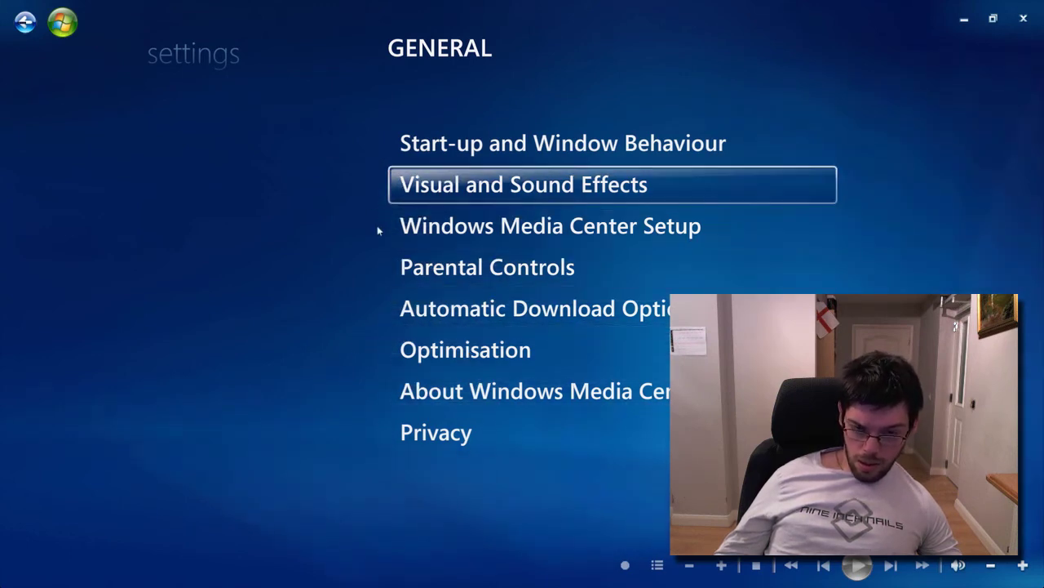
left_click(440, 380)
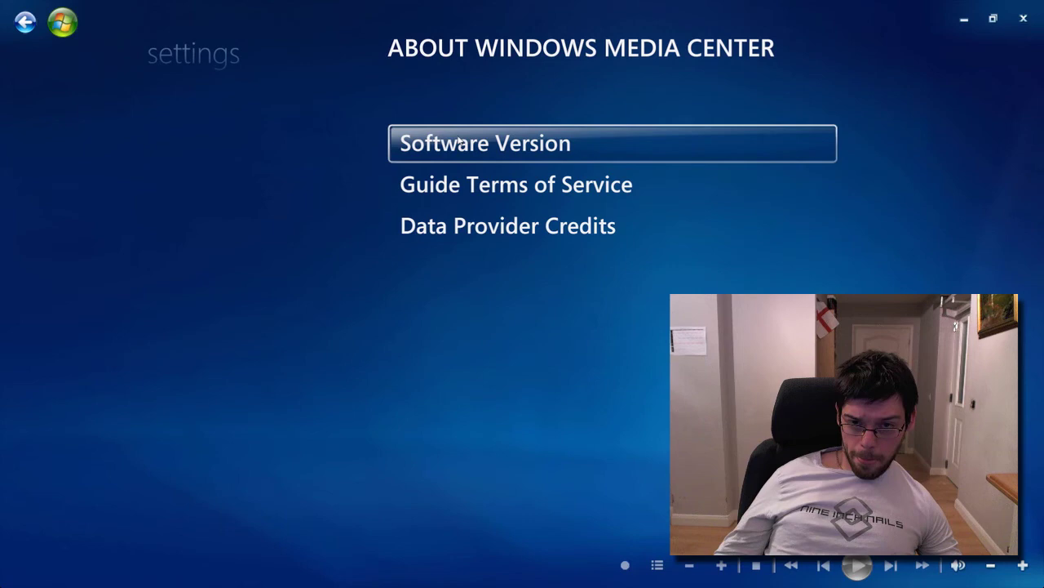
left_click(417, 162)
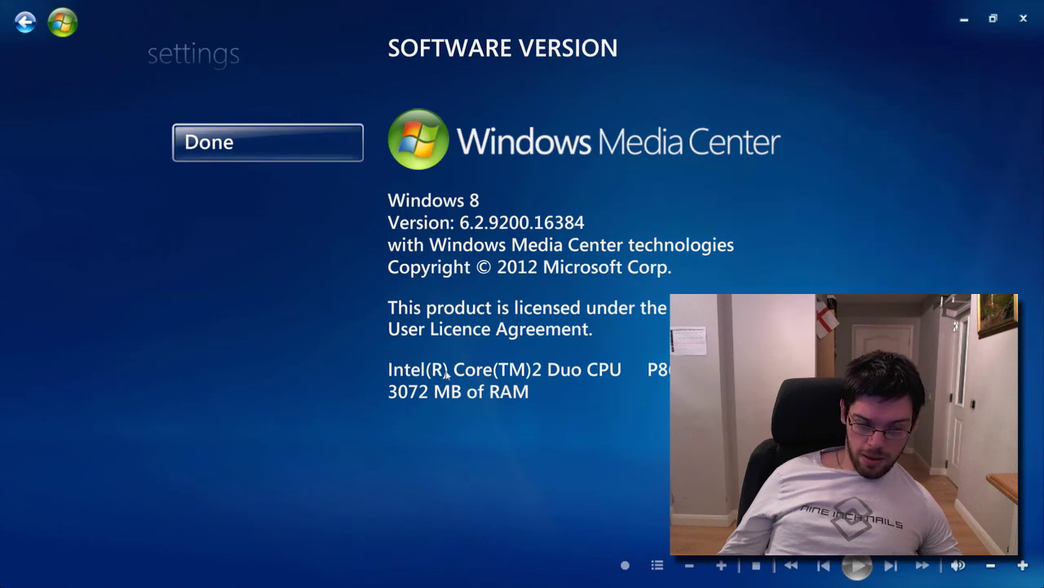
left_click(252, 154)
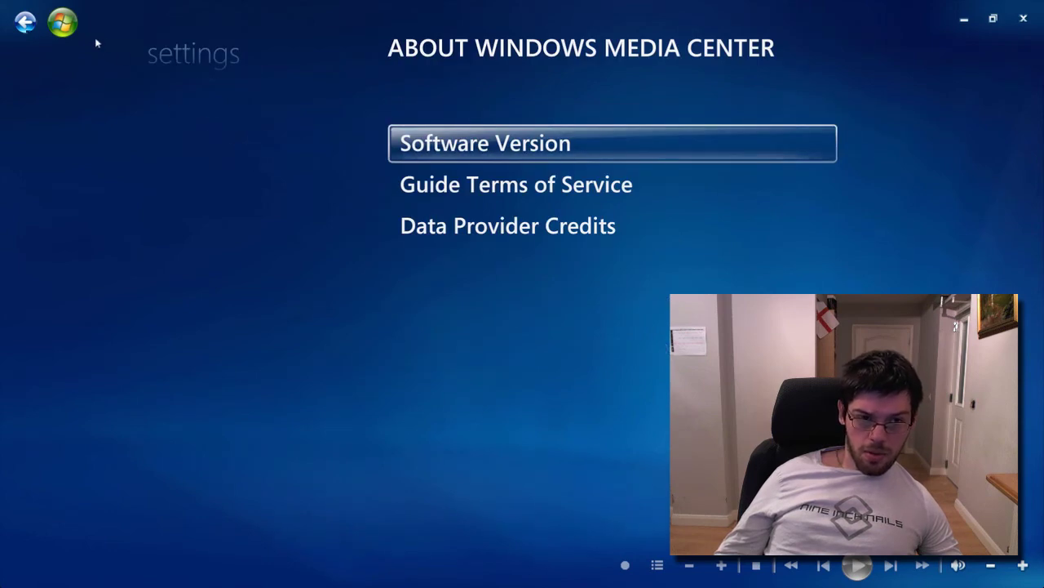
- Return to the Media Center start menu and close Windows Media Center
left_click(52, 30)
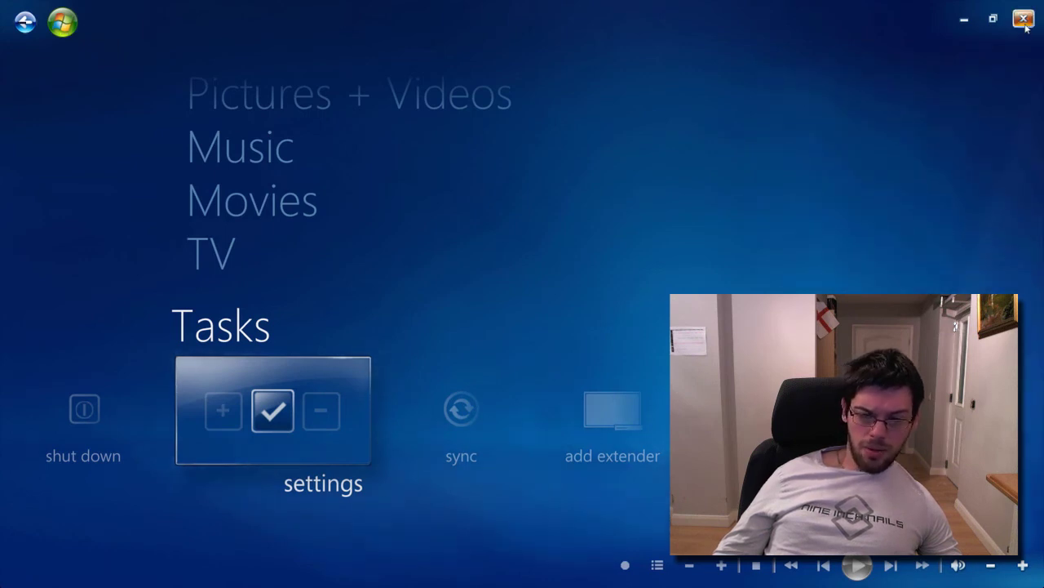
left_click(1025, 20)
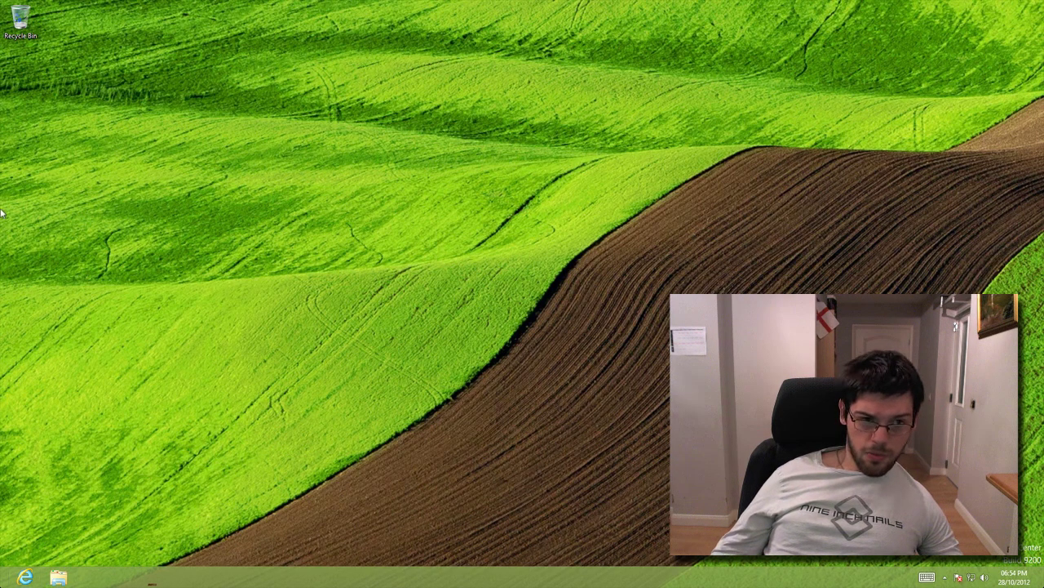
- Bring Internet Explorer back at the Pro Pack steps, showing then hiding the tabs and address bars
left_click(2, 4)
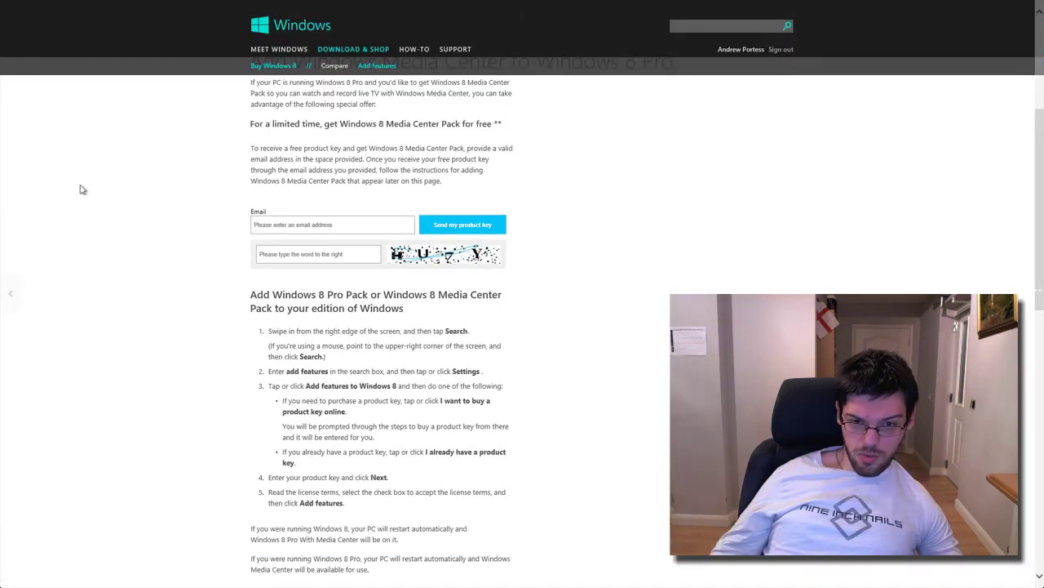
right_click(208, 263)
scroll(228, 316, "up", 4)
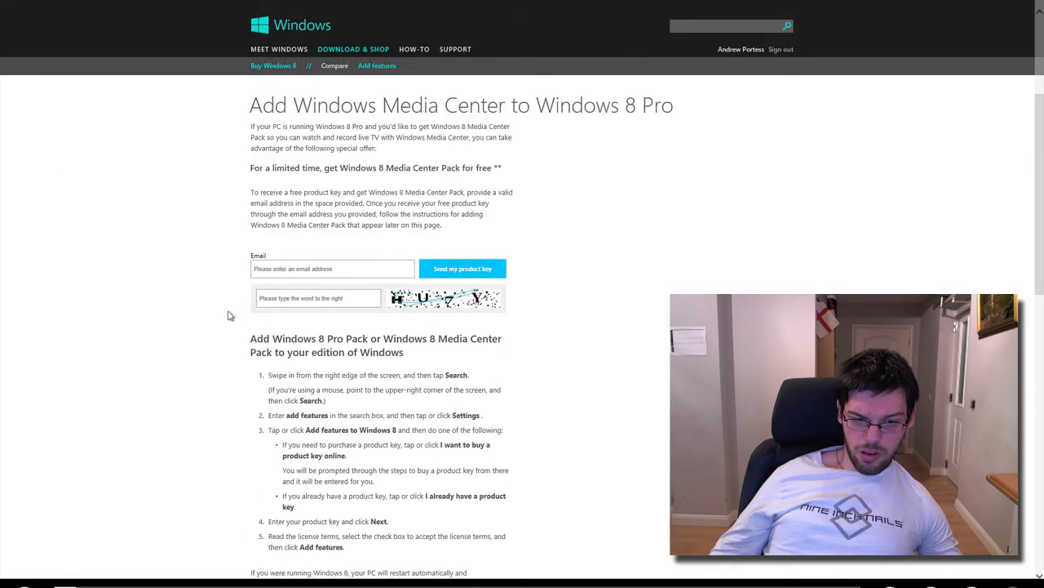
scroll(221, 318, "down", 5)
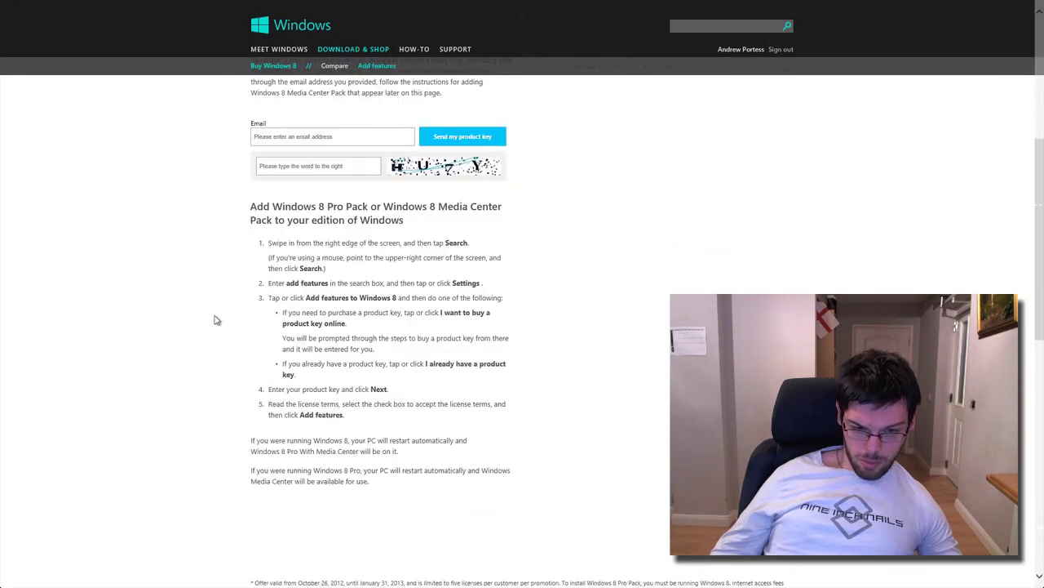
right_click(118, 404)
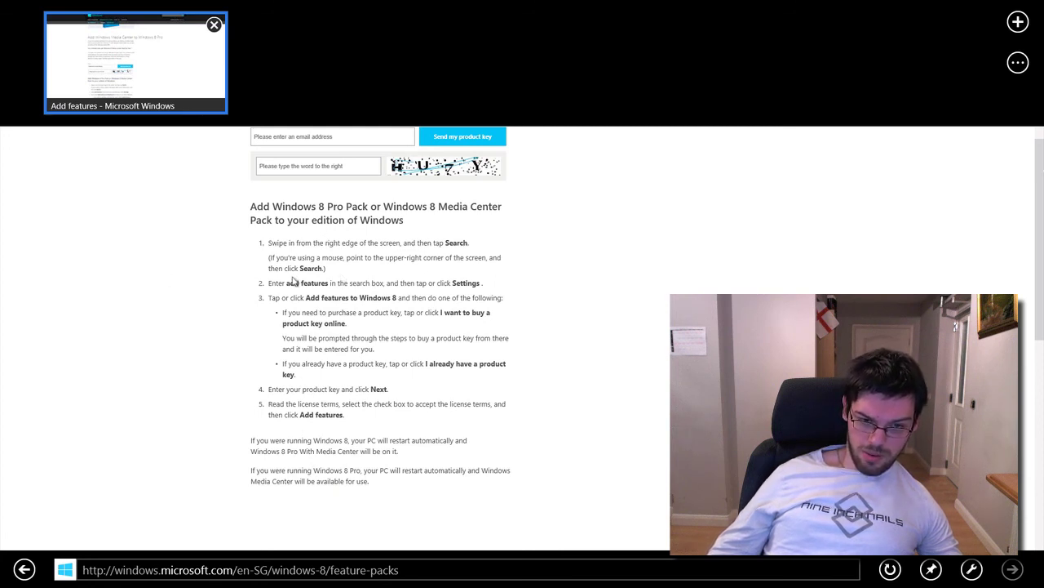
left_click(137, 354)
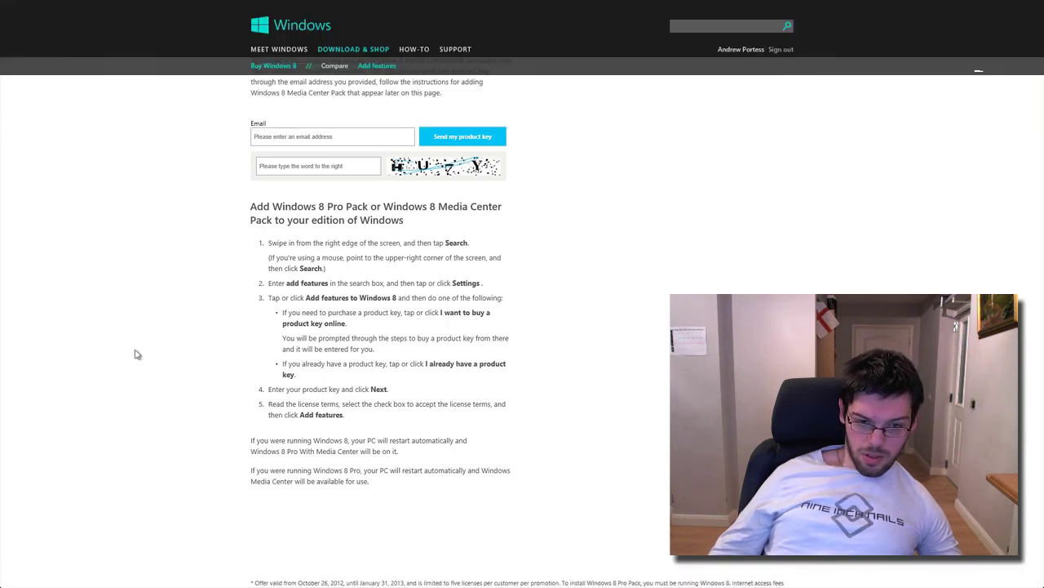